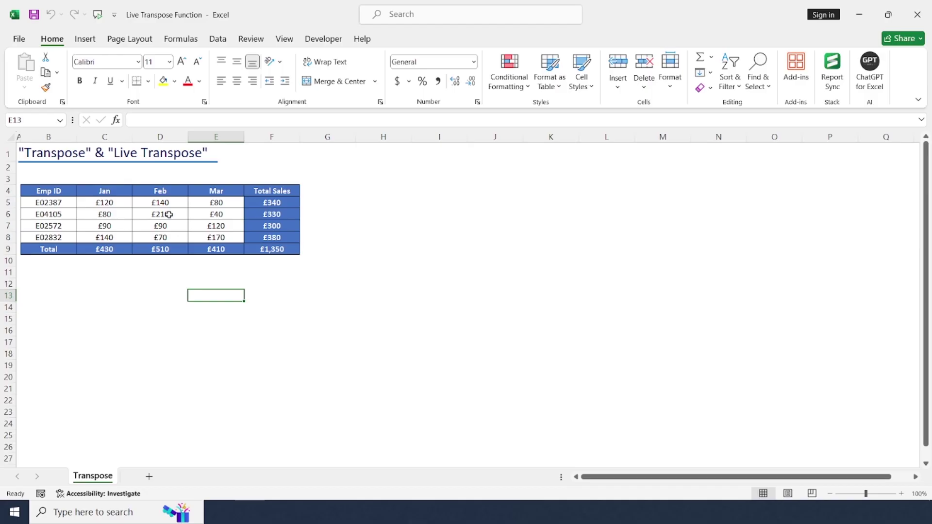
Copy the sales table B4:F9 and bring up the paste menu on cell H4
left_click_drag(46, 189, 257, 248)
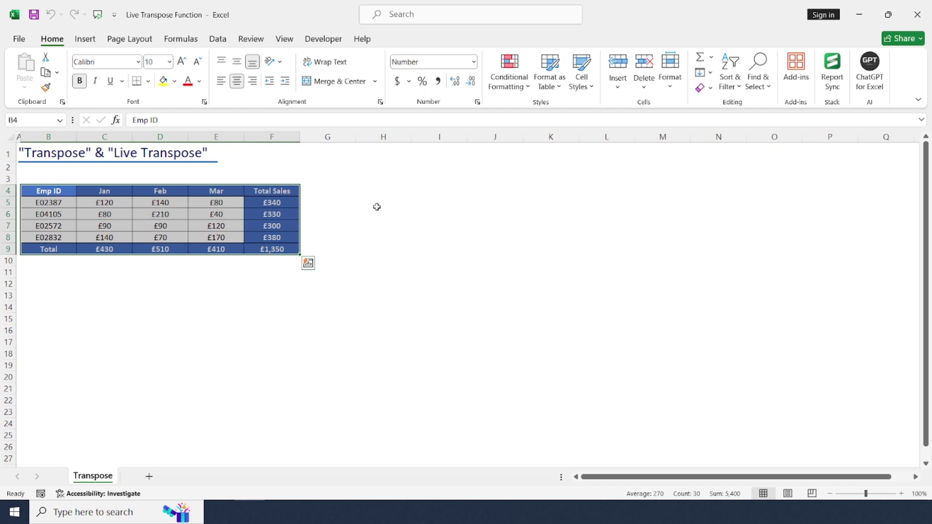
left_click(358, 190)
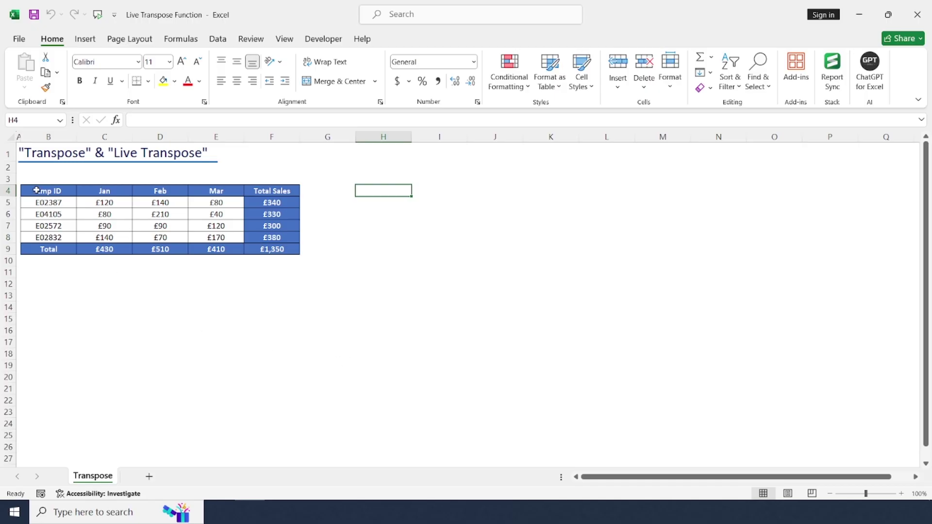
left_click_drag(39, 188, 272, 248)
key("ctrl+c")
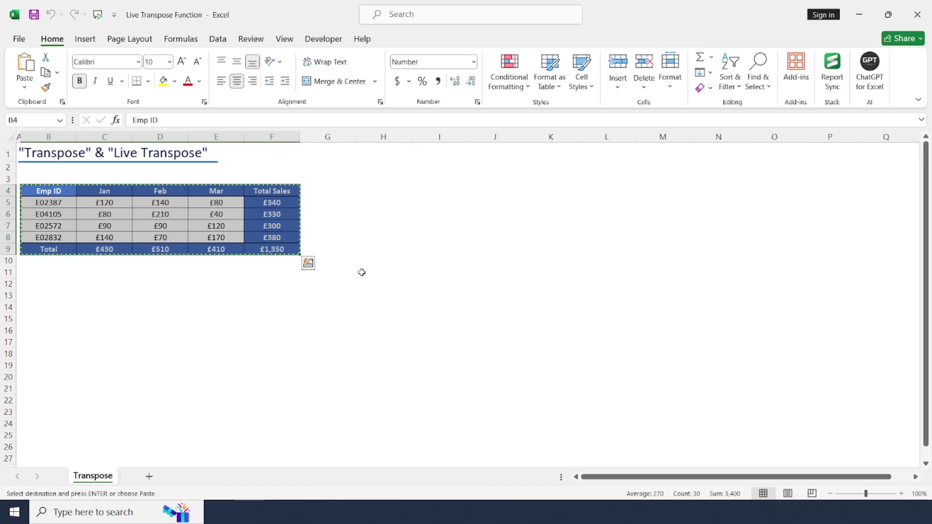
left_click(392, 189)
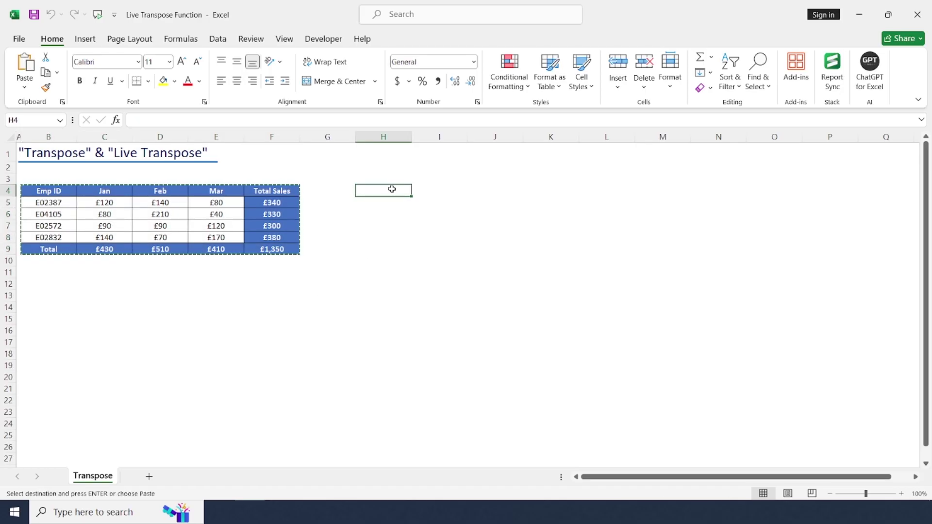
right_click(393, 190)
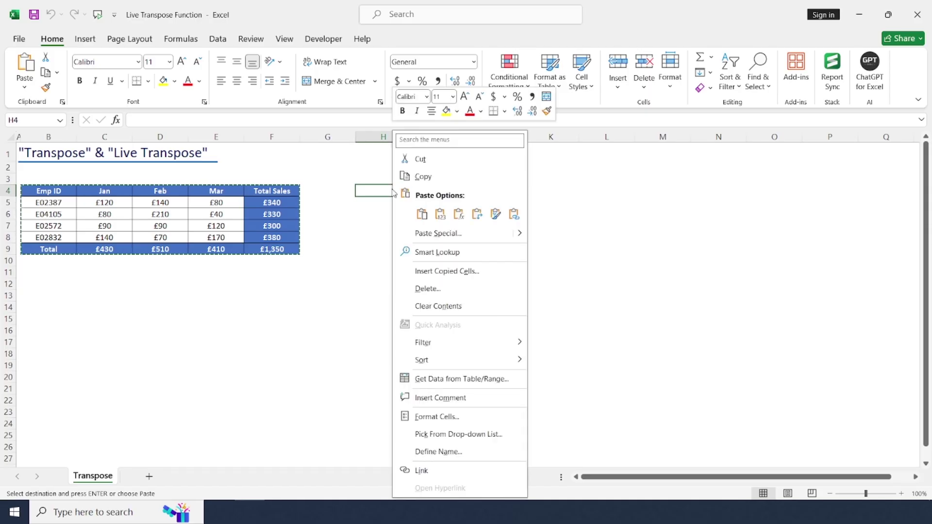
Paste Special the copied table at H4 with Transpose enabled
left_click(449, 235)
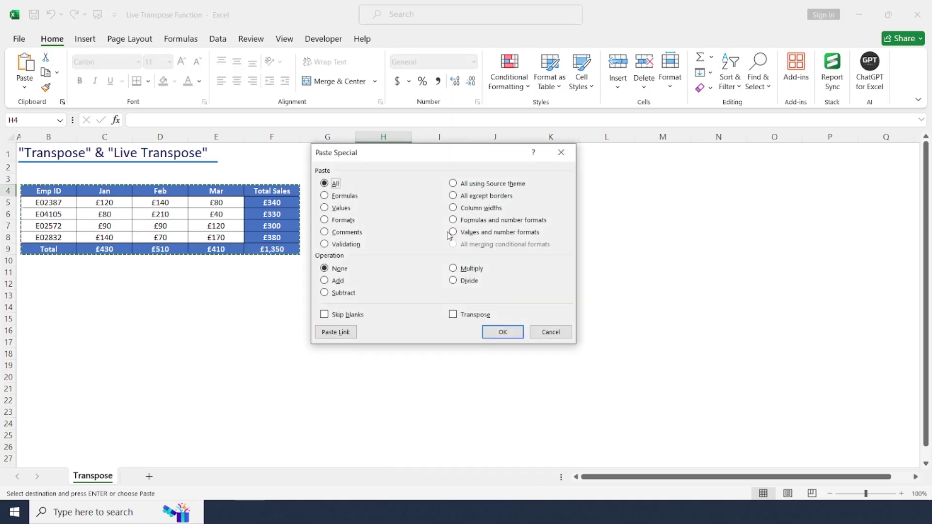
left_click(468, 317)
left_click(501, 332)
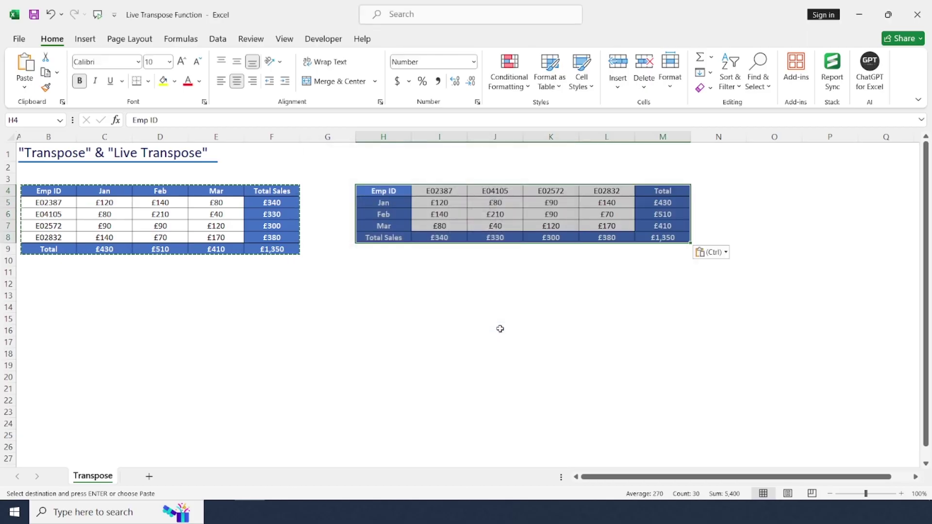
Highlight the original table and the transposed H4:M8 copy to compare them
left_click(501, 329)
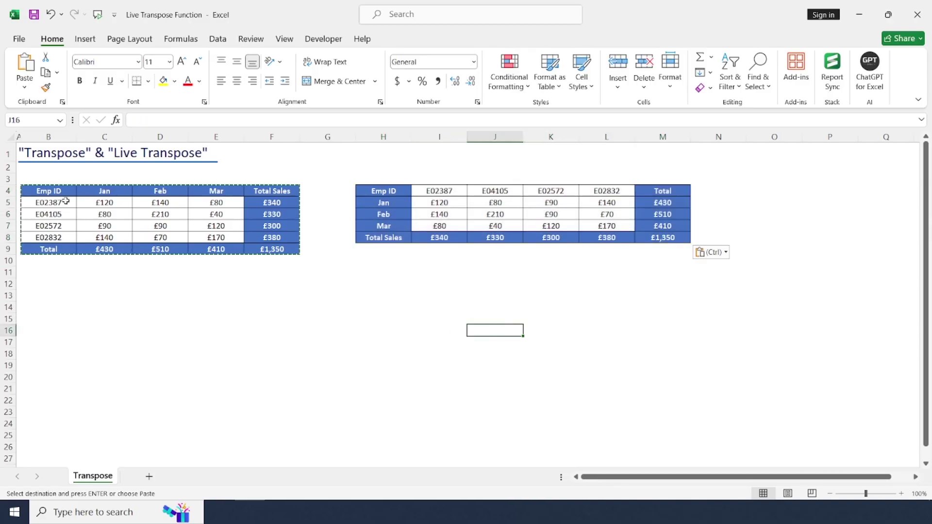
left_click_drag(60, 191, 297, 249)
left_click_drag(382, 195, 663, 238)
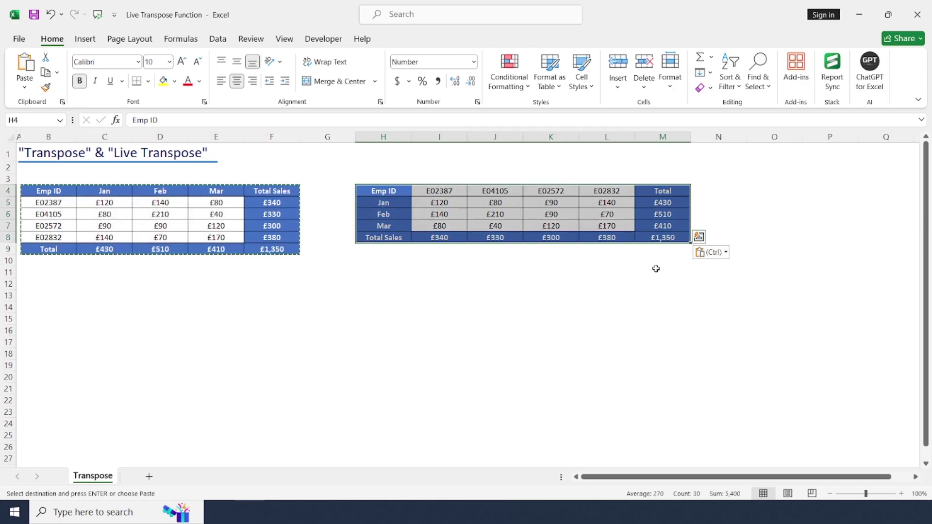
Change E02572's Feb value and E04105's Jan value in the source table to 100
left_click(296, 309)
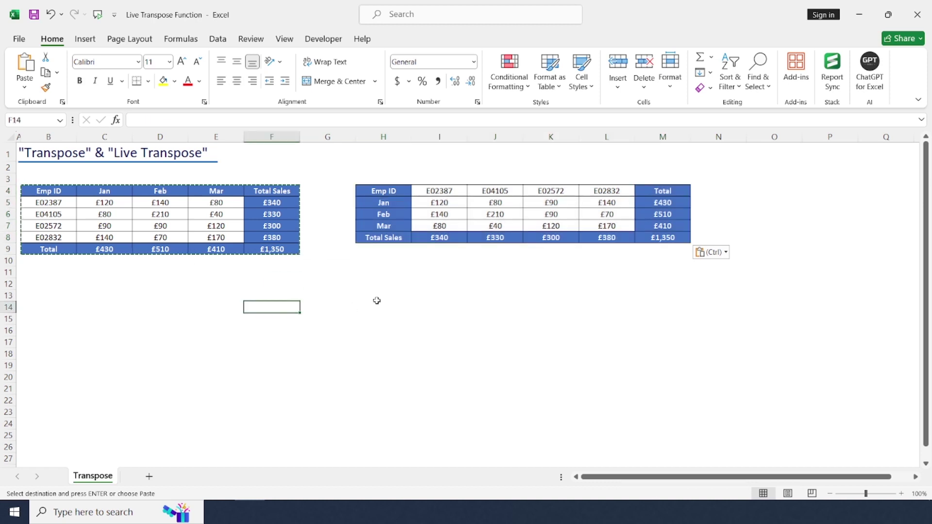
left_click(164, 224)
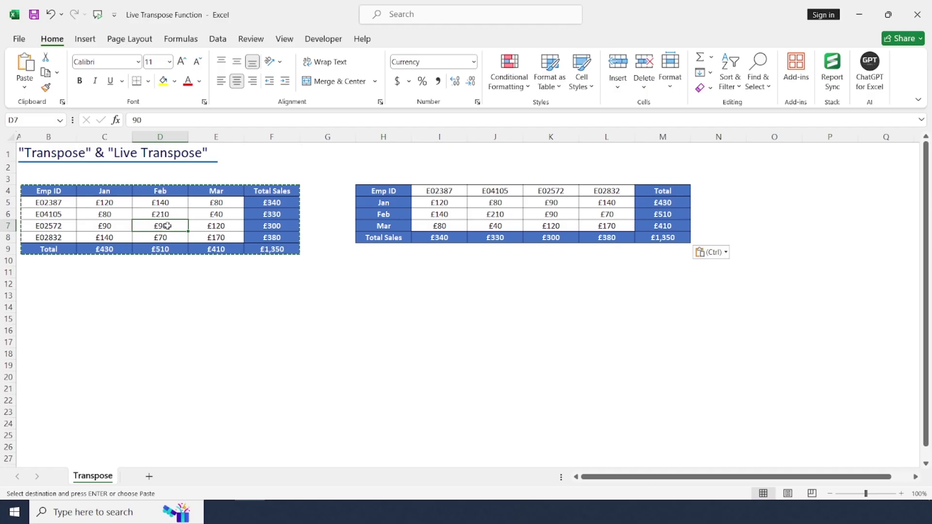
type("100")
key("Up")
key("Left")
type("100")
key("Tab")
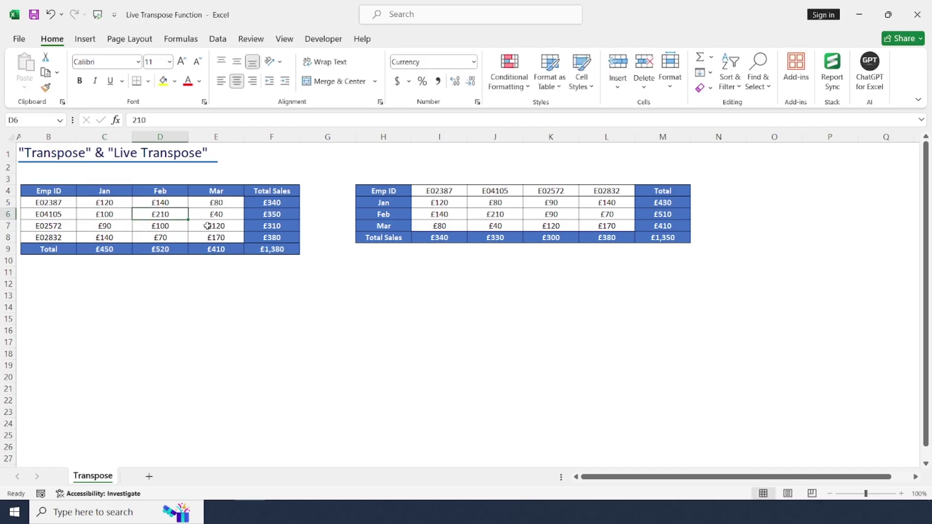
Select the transposed copy H4:M8 to show it kept its old values, then pick C15
left_click_drag(406, 190, 660, 237)
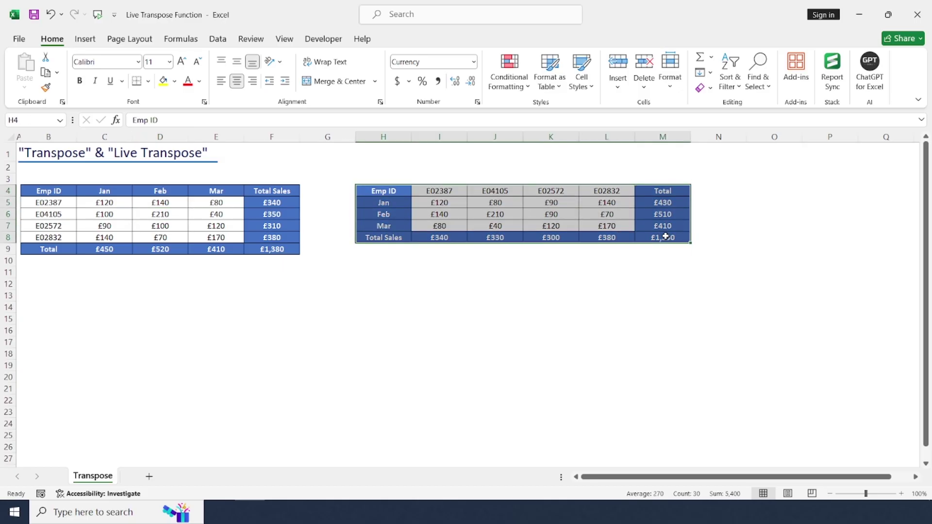
left_click(514, 228)
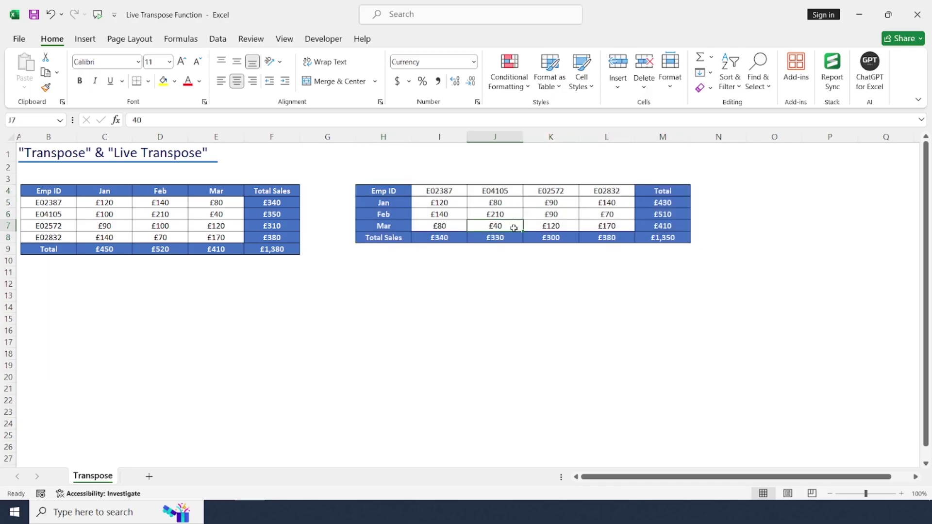
left_click(104, 318)
Enter =TRANSPOSE(B4:F9) in C15 to spill a live transposed sales table
type("=")
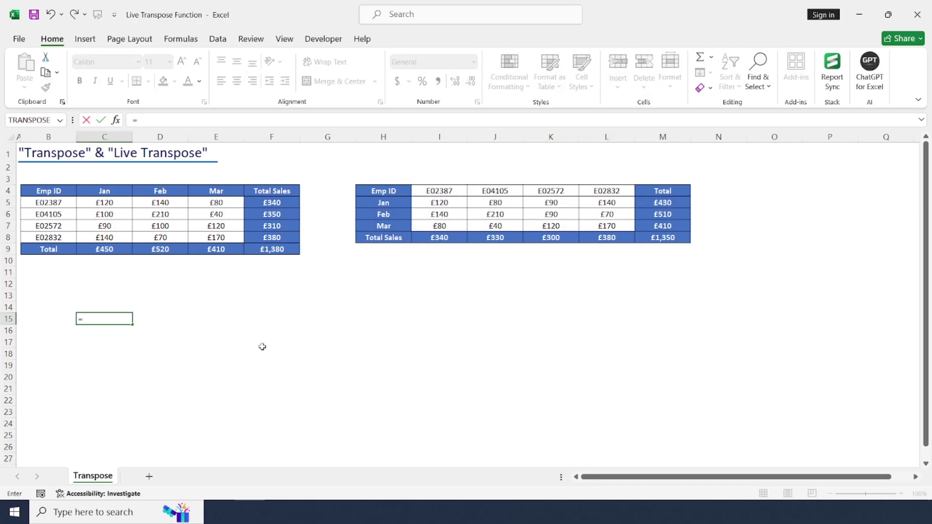
type("transpose")
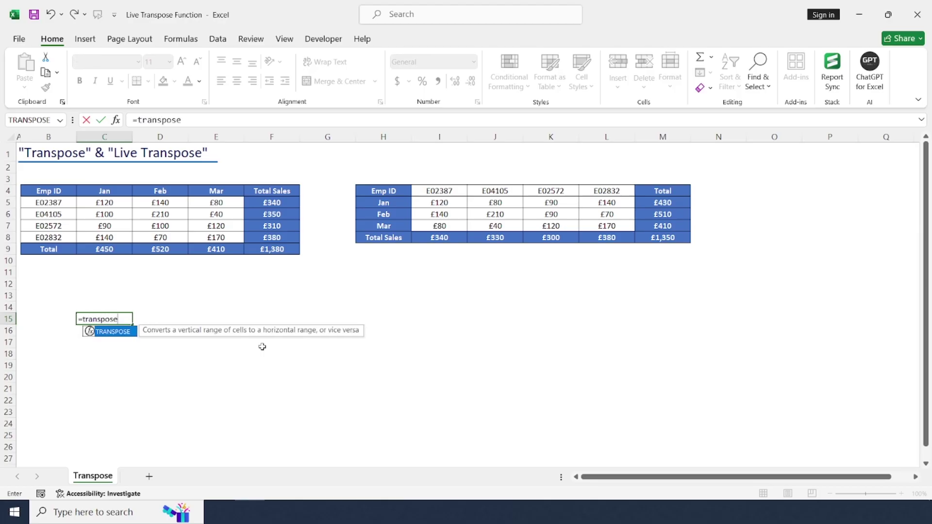
type("(")
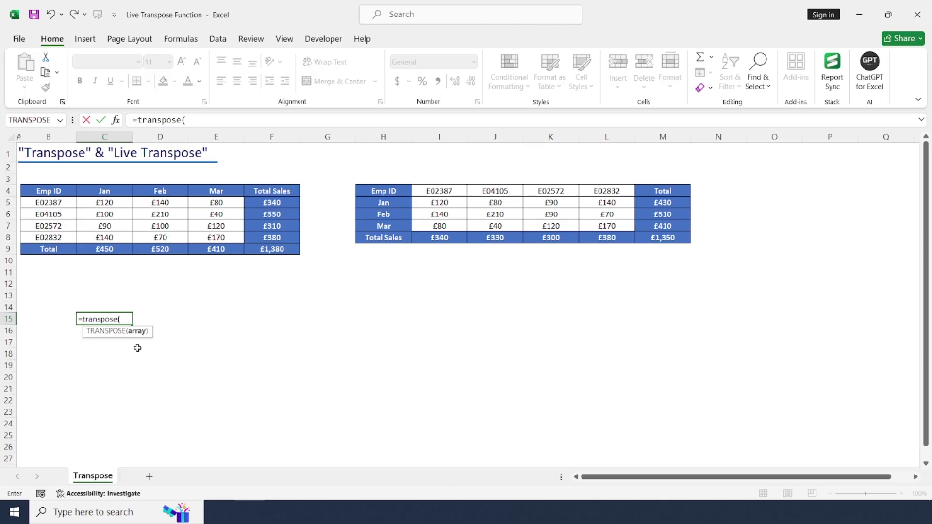
left_click_drag(46, 189, 259, 248)
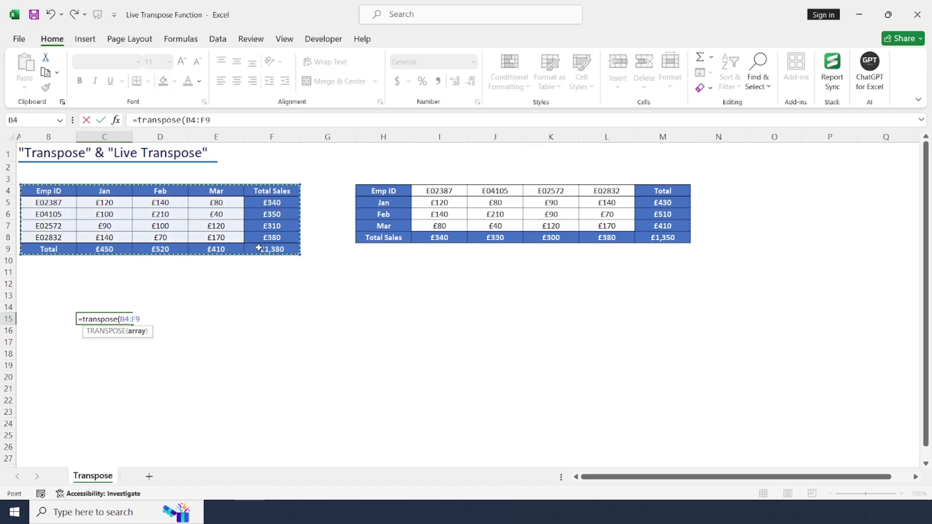
type(")")
key("Return")
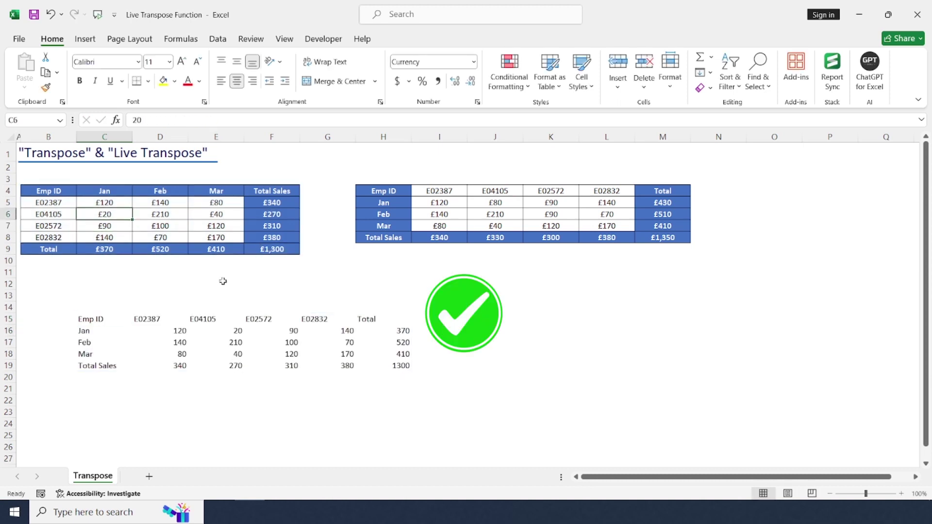
Set E04105's Jan and Mar values and E02572's Feb value to 200, returning to the table's first cell
type("200")
key("Tab")
key("Tab")
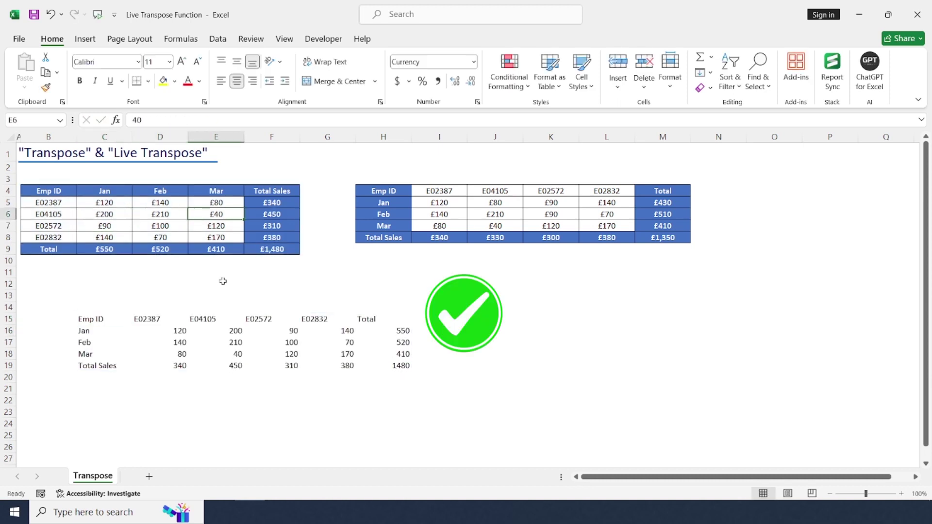
type("200")
key("Return")
type("200")
key("ctrl+Return")
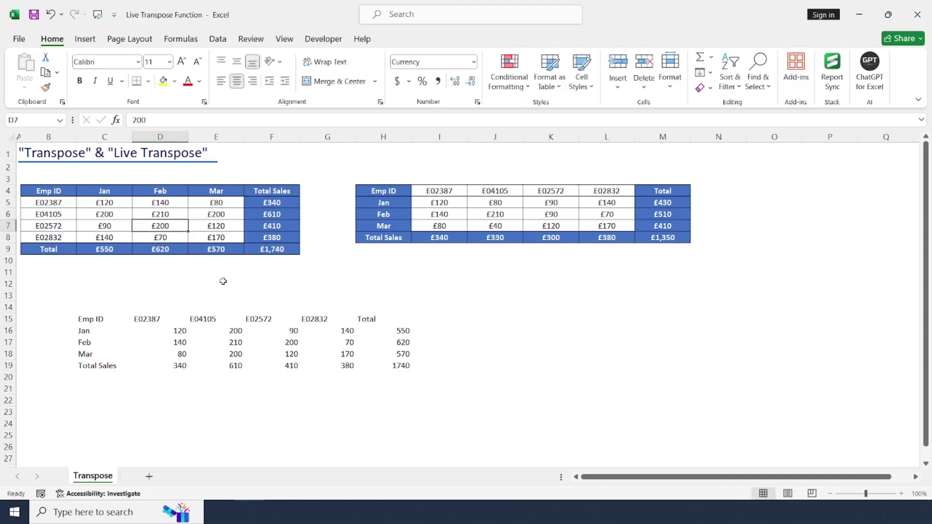
key("ctrl+Up")
key("ctrl+Left")
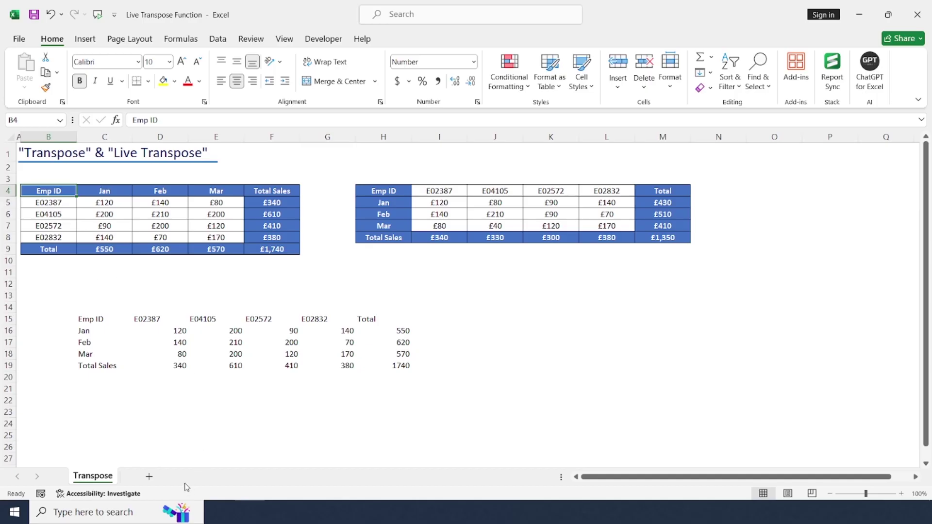
Add Sheet1 and enter =TRANSPOSE(Transpose!B4:F9) in its cell C5
left_click(150, 480)
left_click(123, 194)
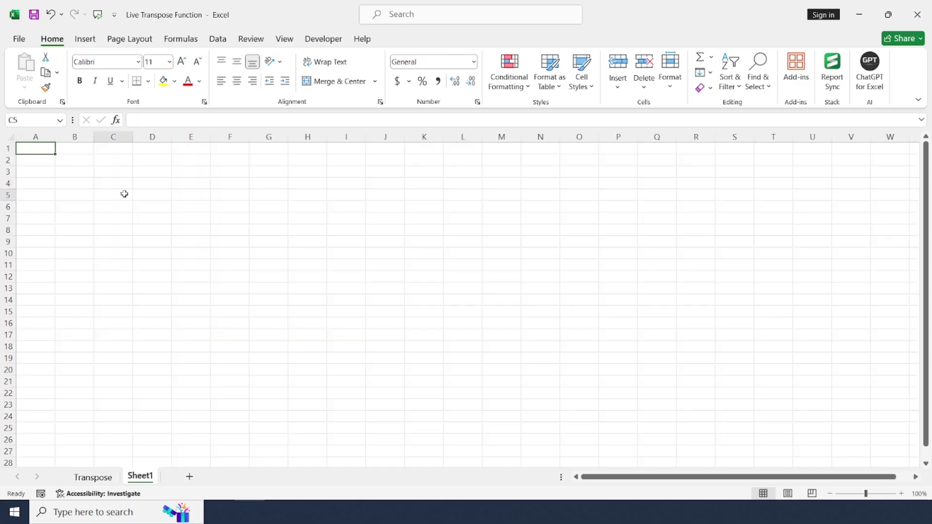
type("=")
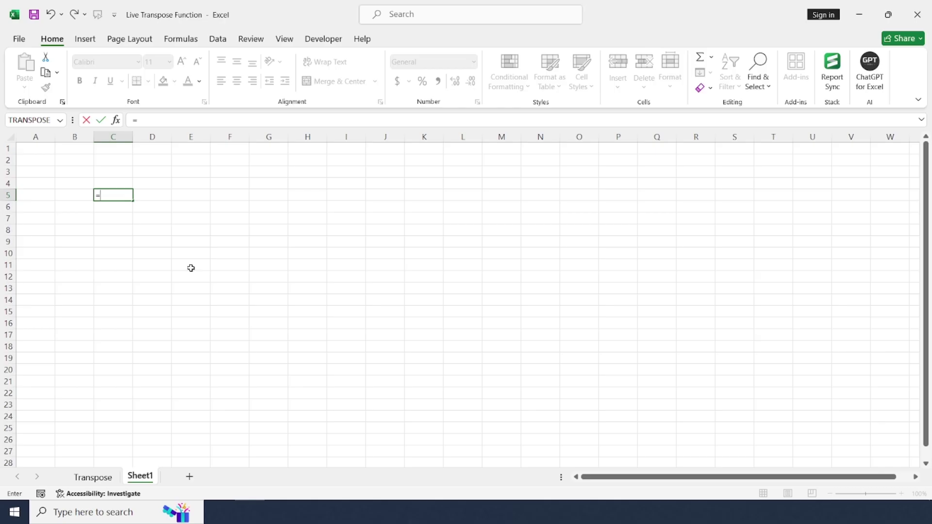
type("transpose")
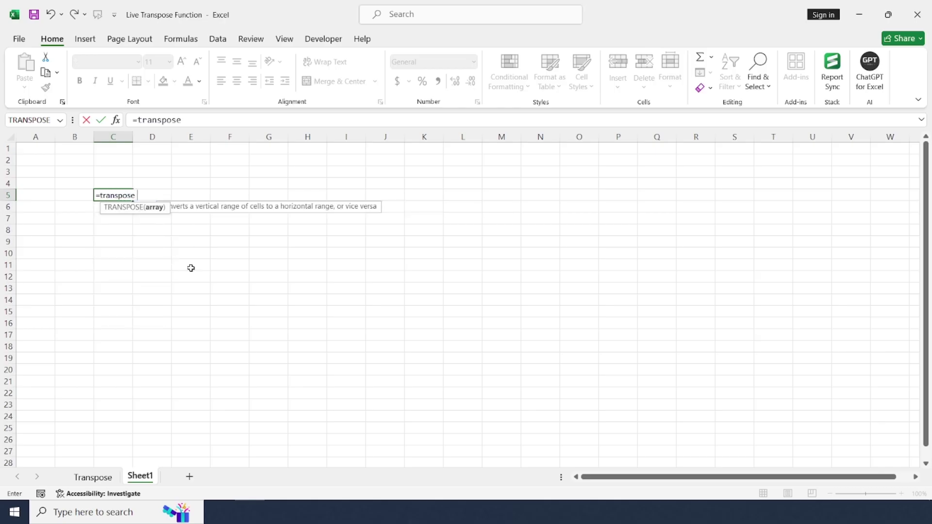
type("(")
left_click(109, 478)
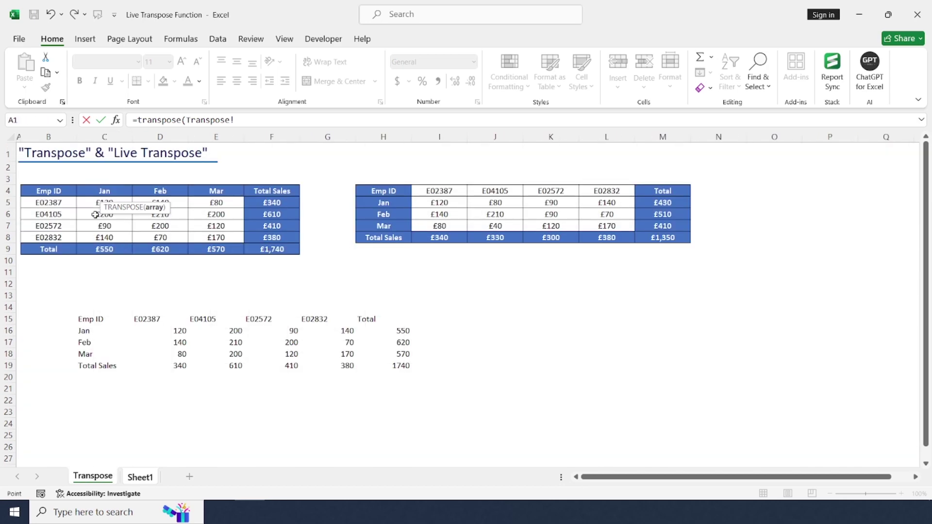
left_click_drag(53, 191, 257, 249)
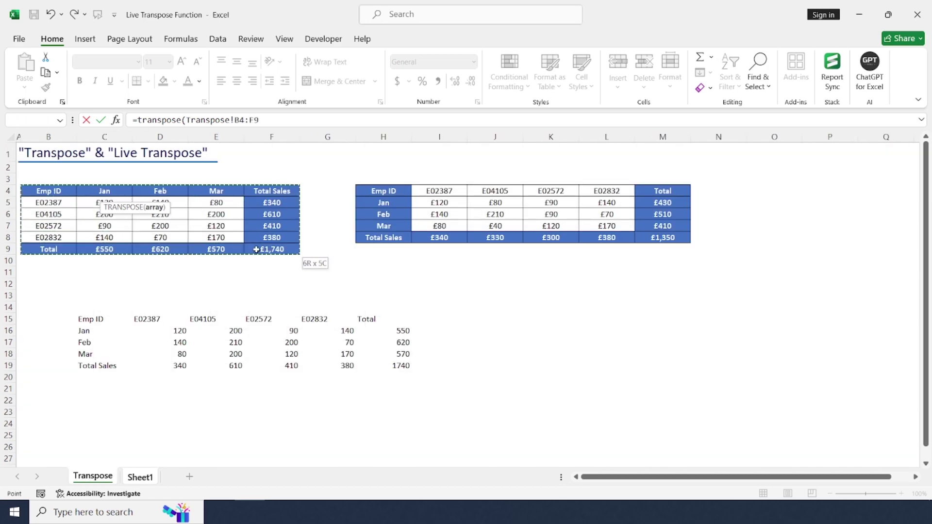
key("Return")
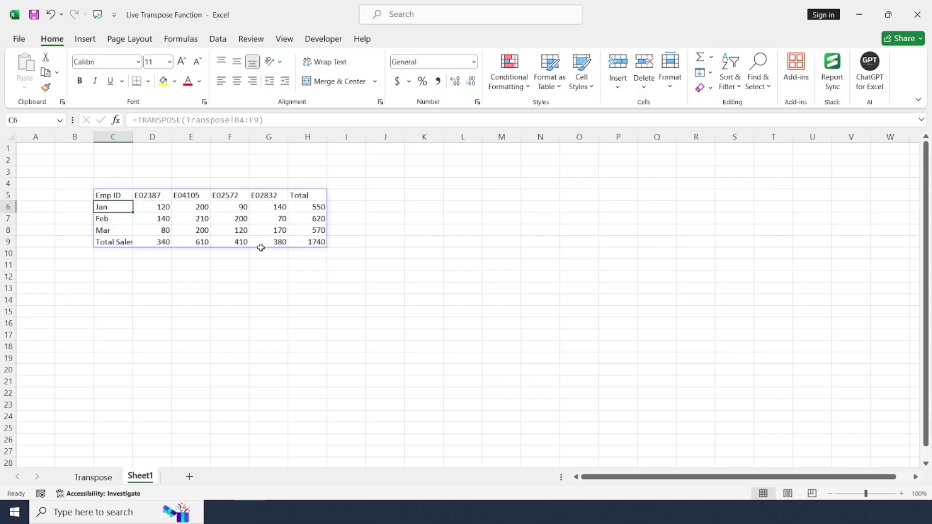
On the Transpose sheet, change E04105's Feb sales in D6 to 150
left_click(90, 478)
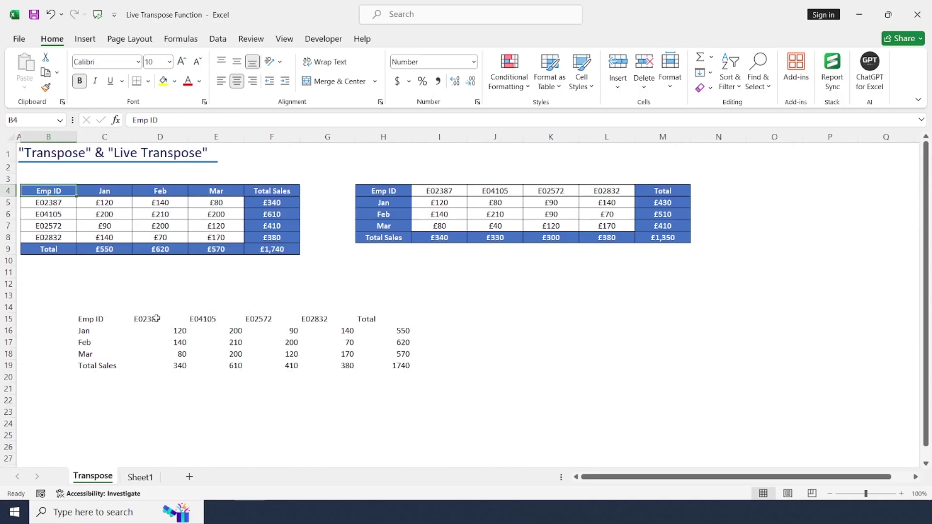
left_click(159, 214)
type("150")
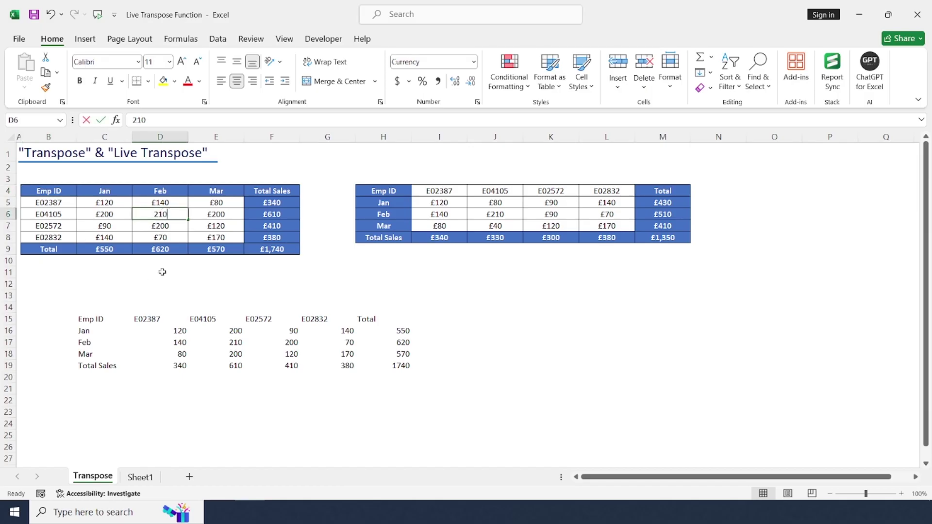
key("ctrl+Return")
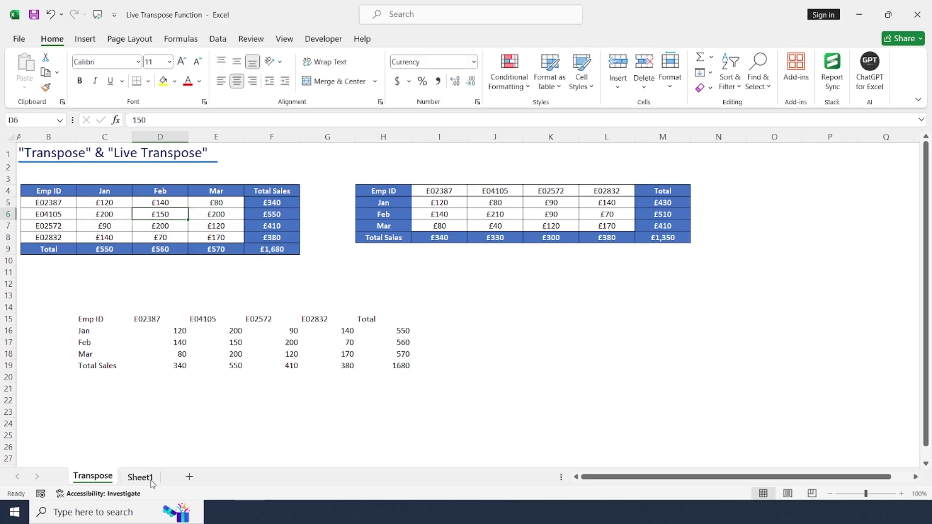
Check that Sheet1's transposed table C5:H9 now shows 150, then return to Transpose
left_click(146, 478)
left_click_drag(98, 199, 318, 241)
left_click(232, 302)
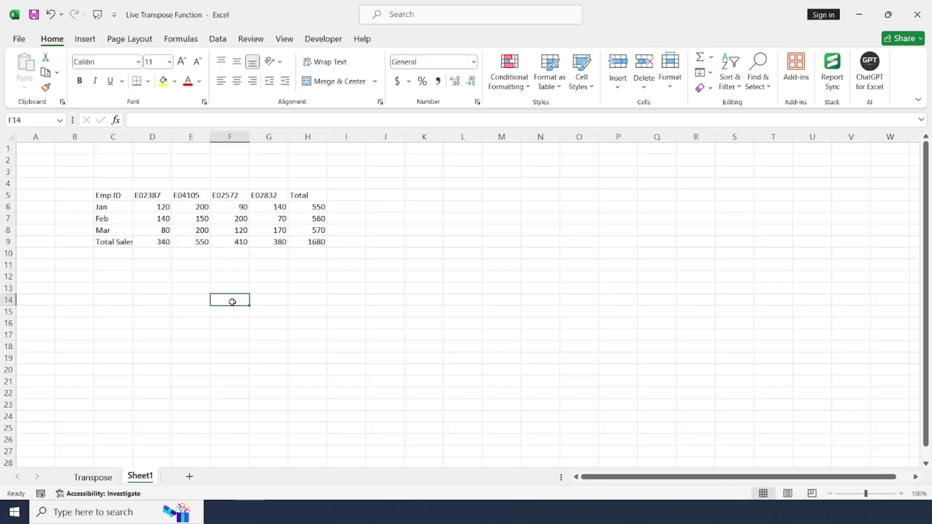
key("ctrl+Home")
key("ctrl+Page_Up")
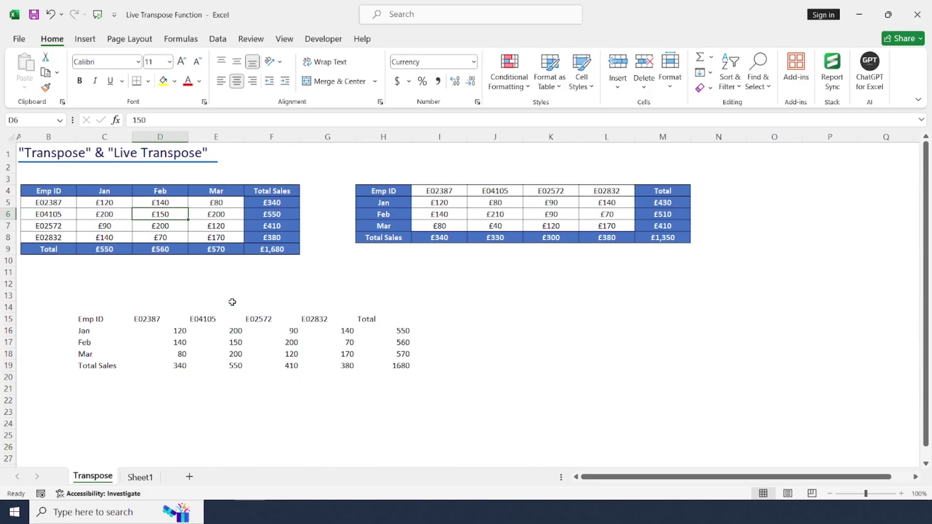
Inspect the live TRANSPOSE spill range on the Transpose sheet and select the Total label B9
left_click(374, 319)
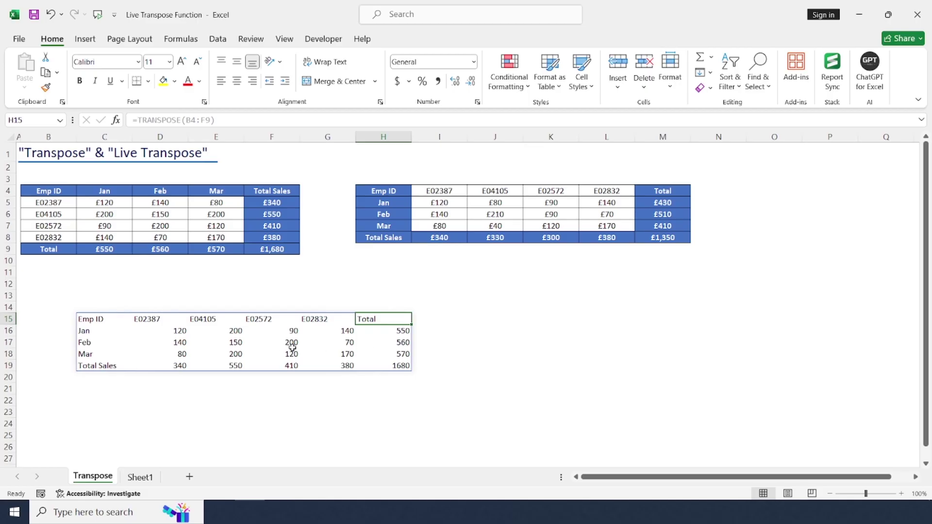
scroll(286, 348, "down", 2)
scroll(284, 347, "up", 2)
left_click(327, 400)
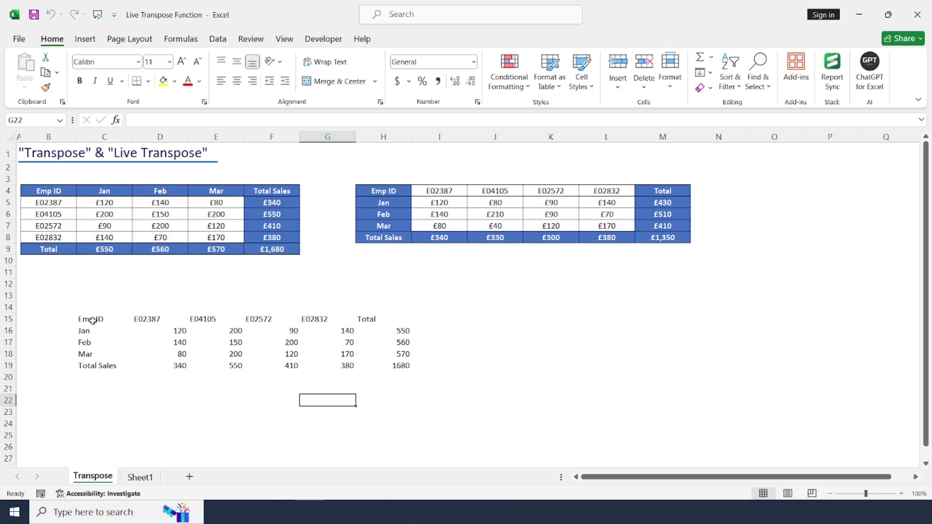
left_click(58, 252)
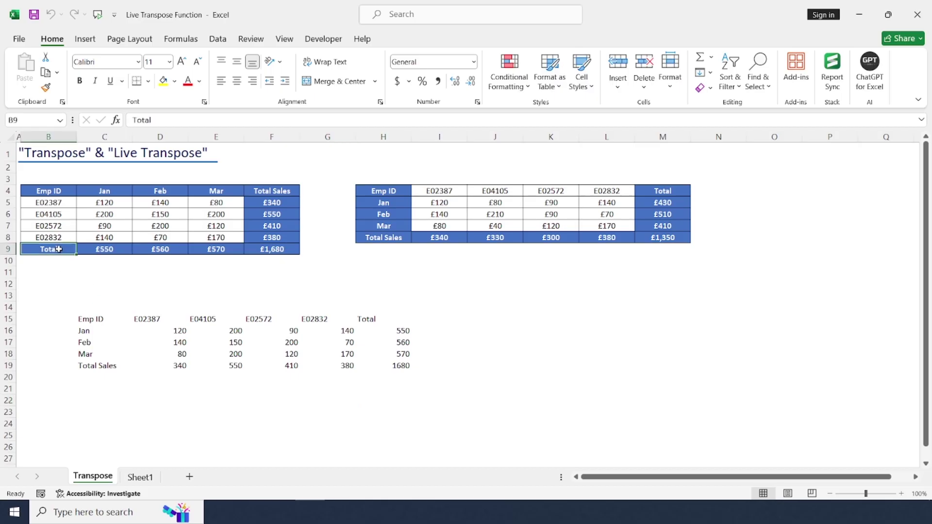
left_click(46, 88)
left_click_drag(92, 319, 400, 321)
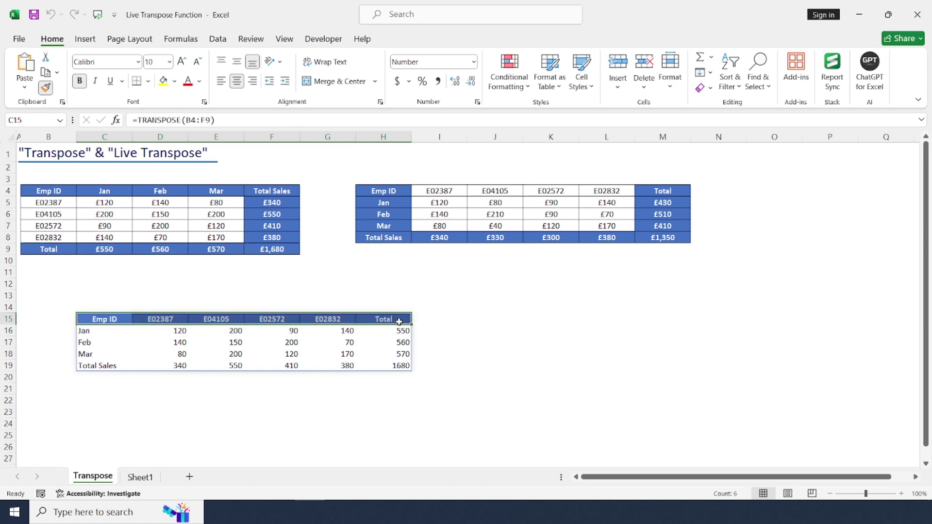
left_click(45, 88)
left_click_drag(100, 332, 97, 367)
left_click(281, 419)
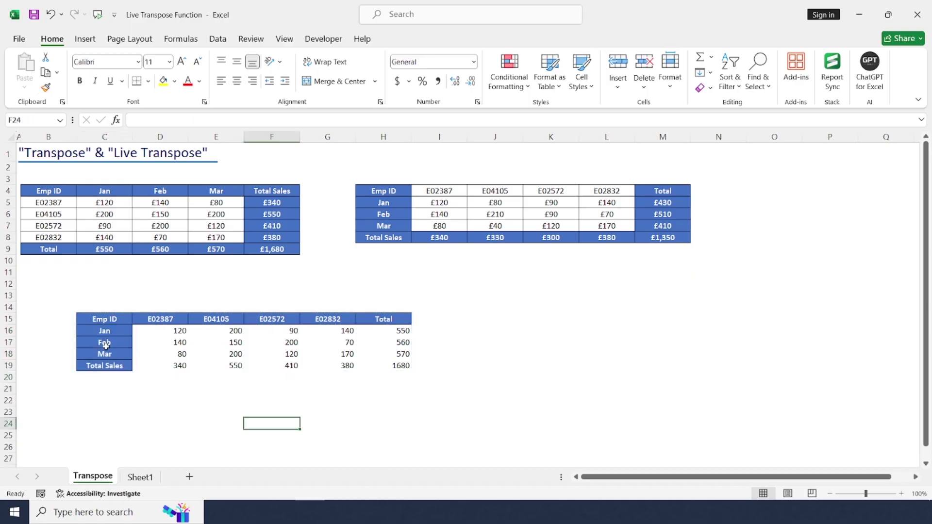
left_click(112, 321)
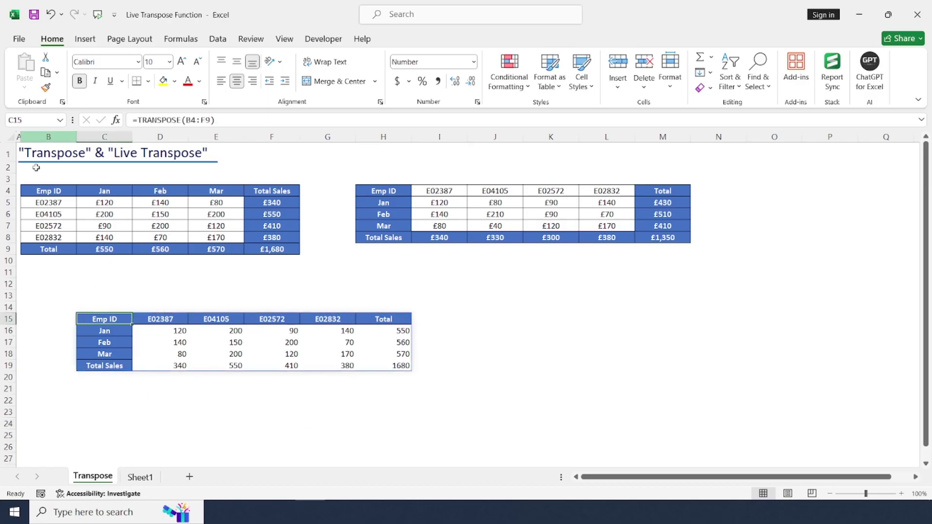
left_click(45, 88)
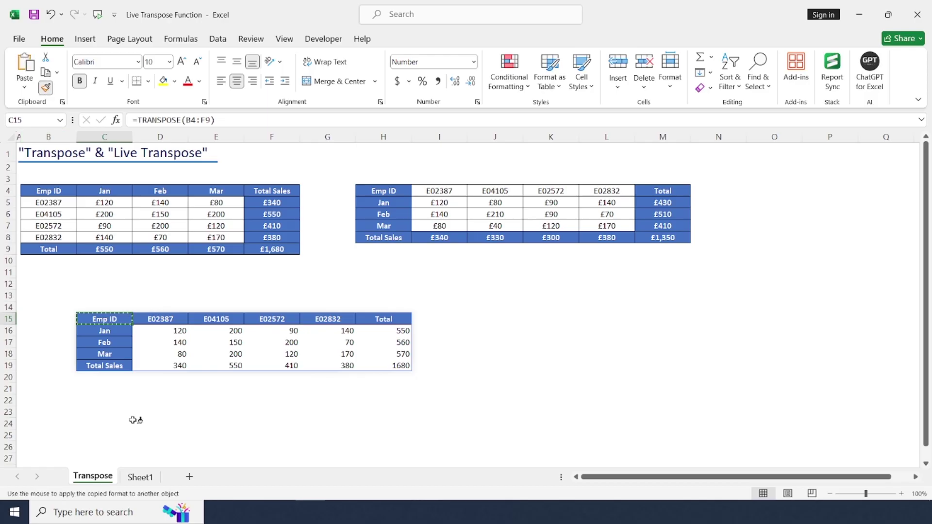
left_click_drag(119, 367, 408, 366)
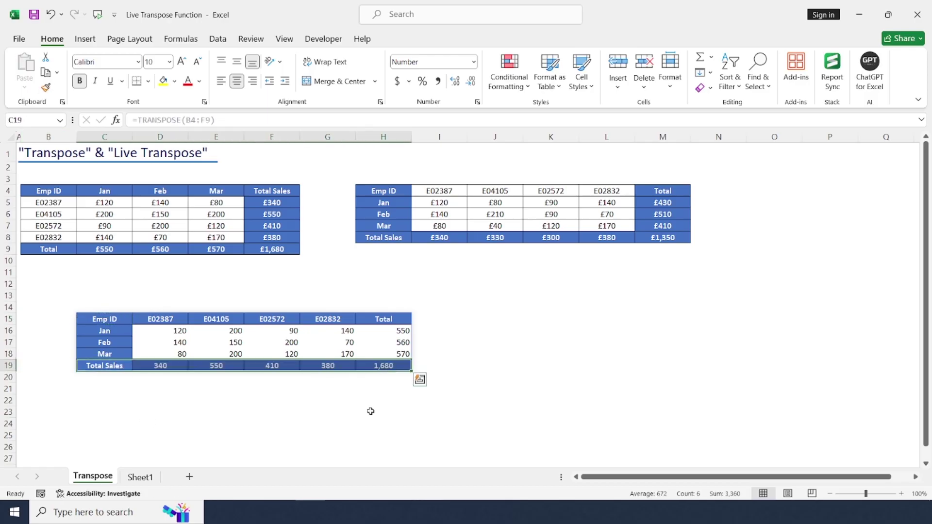
left_click(103, 321)
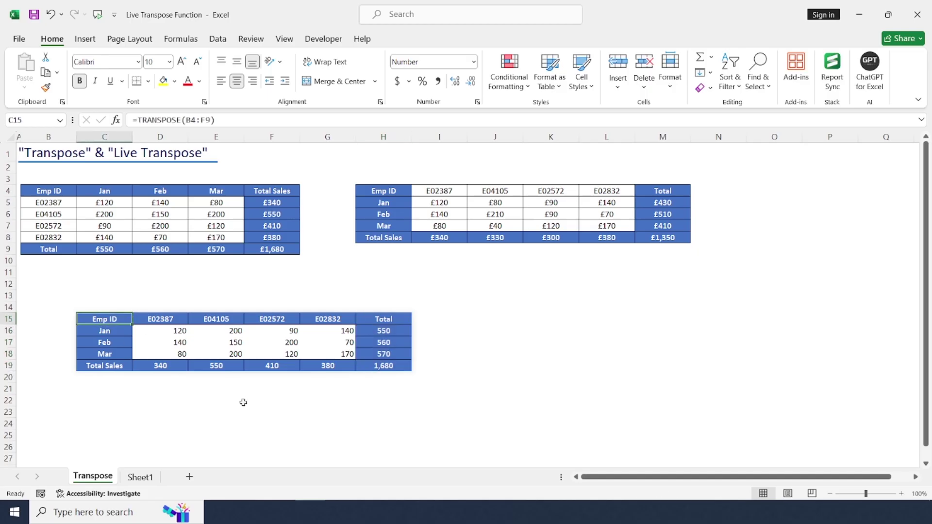
key("ctrl+z")
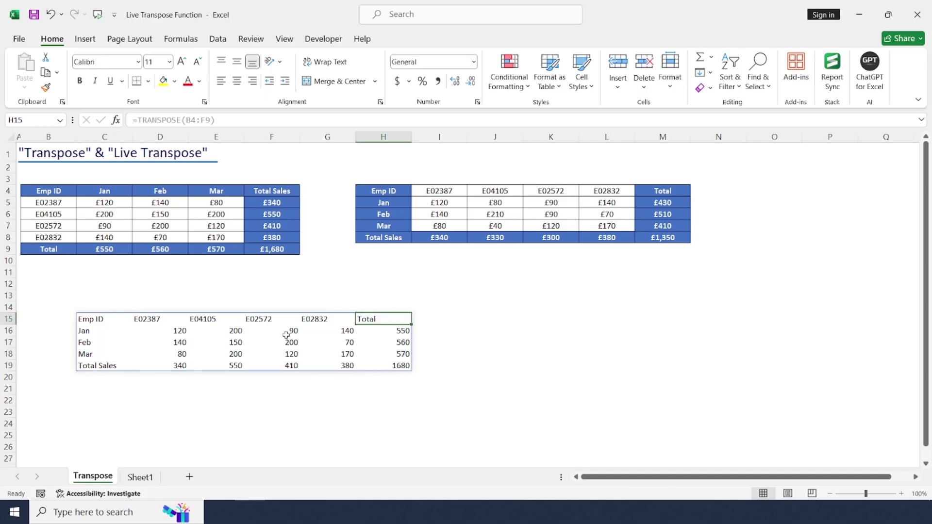